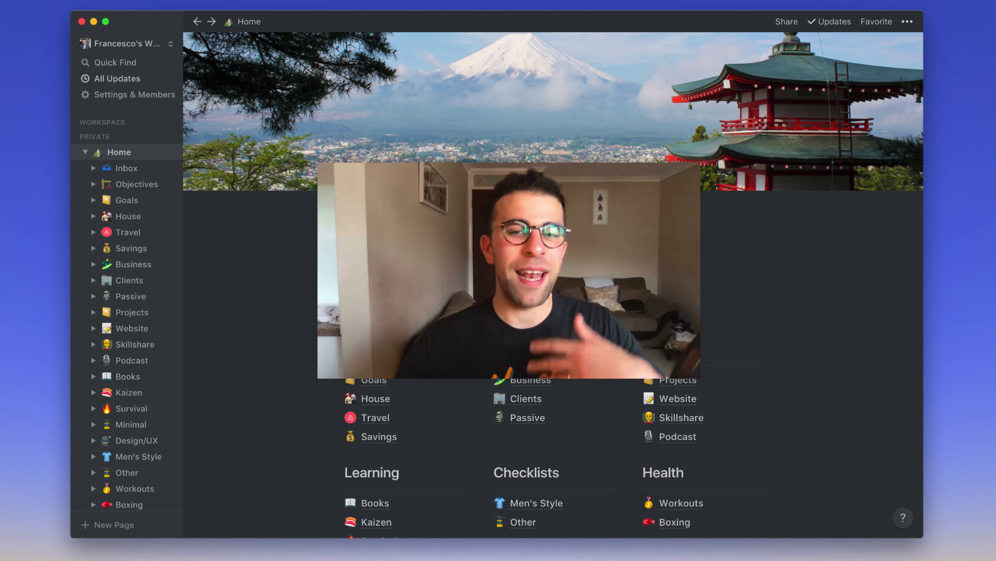
Open the Barcelona (Sept 4 - 6) trip page from the Travel page listed on Home
{"action": "scroll", "coordinate": [553, 282], "scroll_direction": "down", "scroll_amount": 5}
{"action": "scroll", "coordinate": [553, 283], "scroll_direction": "up", "scroll_amount": 3}
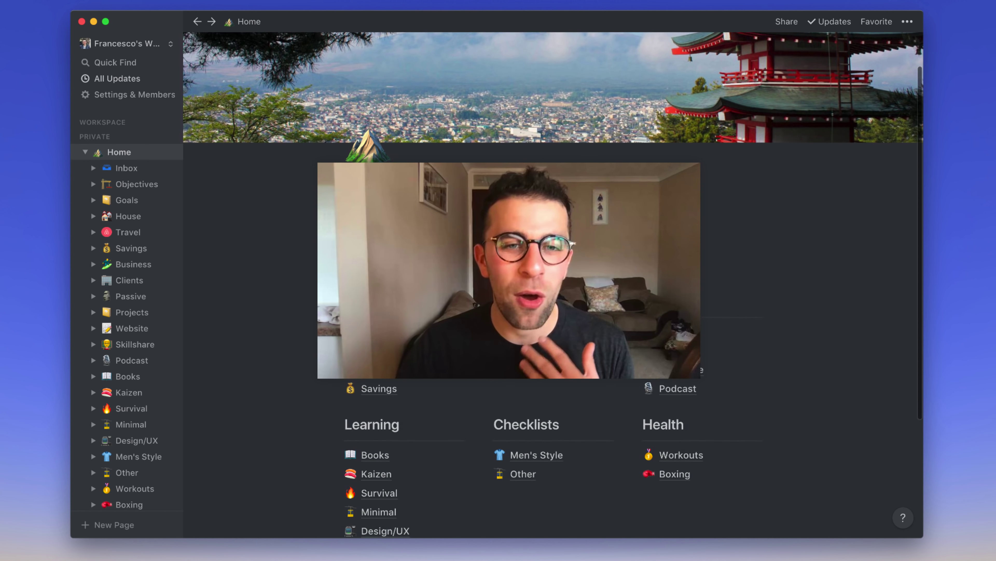
{"action": "scroll", "coordinate": [554, 283], "scroll_direction": "down", "scroll_amount": 1}
{"action": "scroll", "coordinate": [553, 282], "scroll_direction": "down", "scroll_amount": 1}
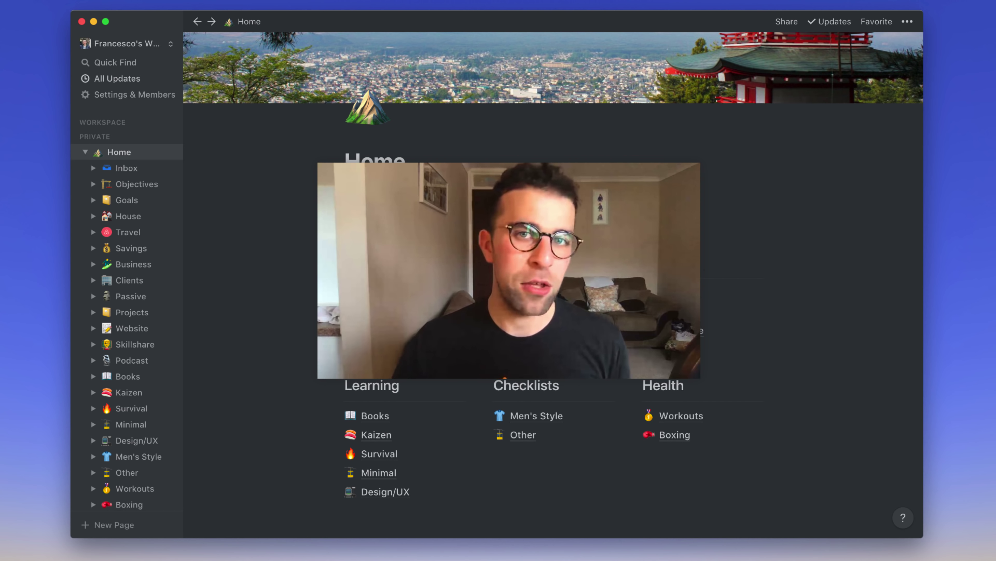
{"action": "left_click", "coordinate": [373, 331]}
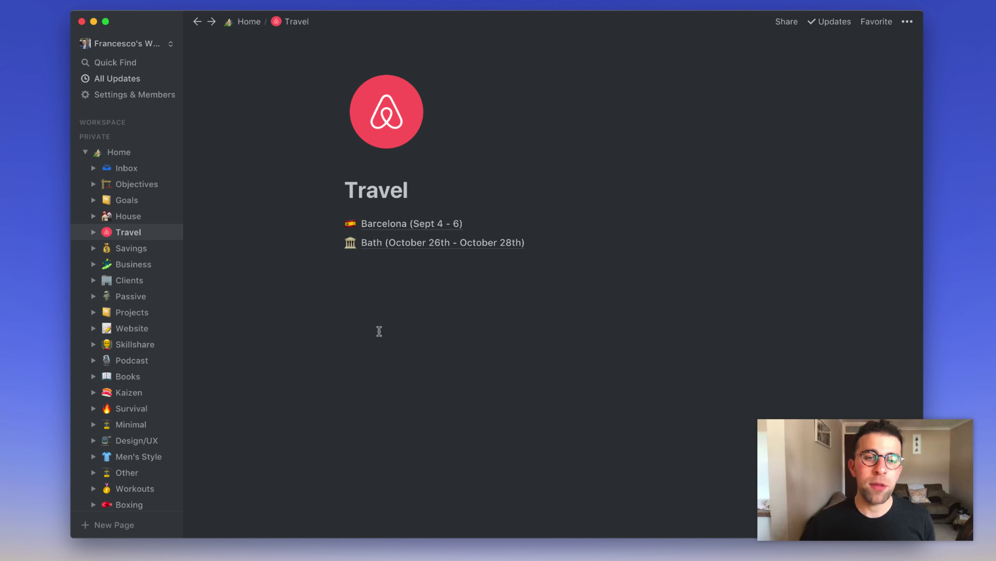
{"action": "left_click", "coordinate": [383, 230]}
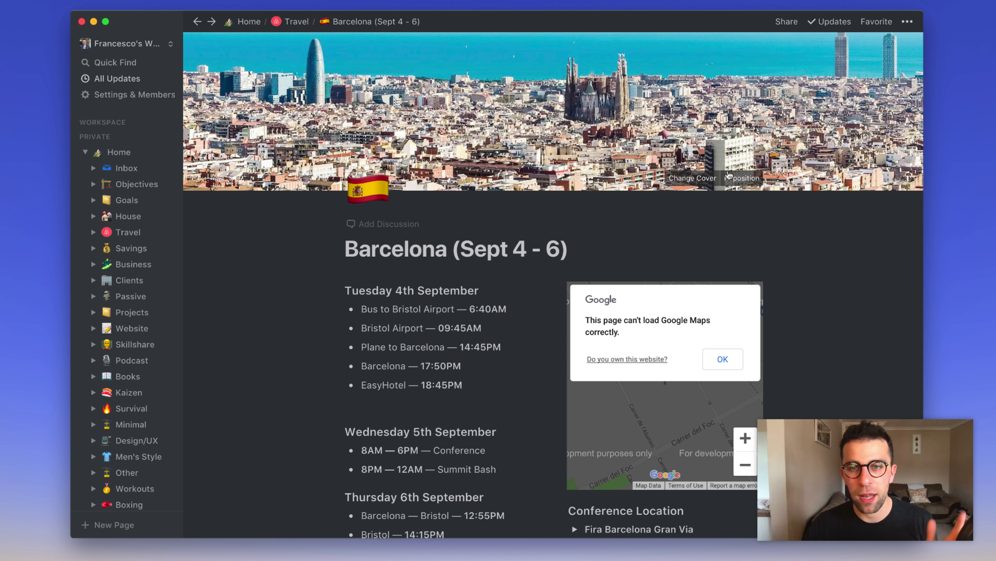
Check which export options are available for the Barcelona trip page without exporting it
{"action": "scroll", "coordinate": [659, 302], "scroll_direction": "down", "scroll_amount": 5}
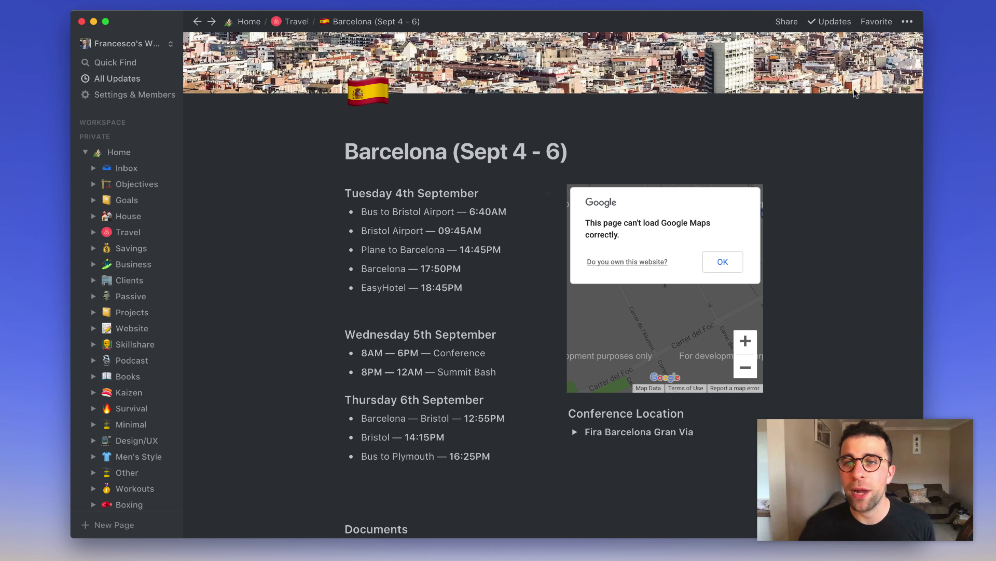
{"action": "left_click", "coordinate": [907, 22]}
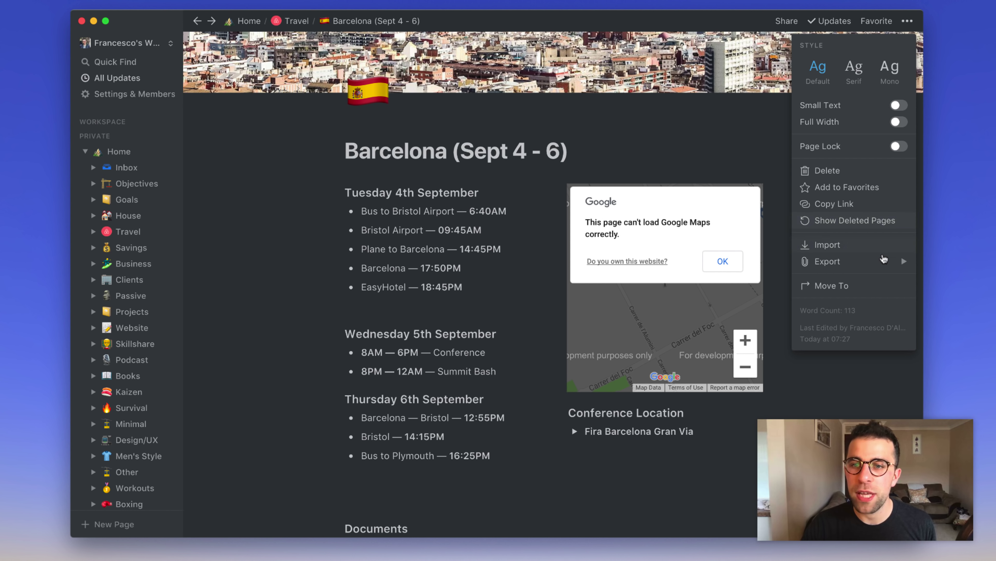
{"action": "mouse_move", "coordinate": [884, 259]}
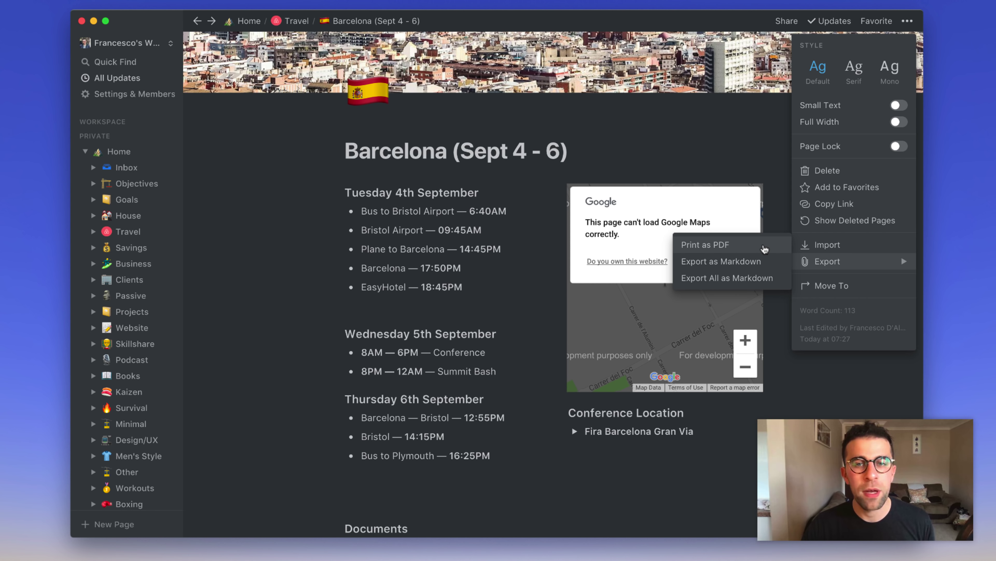
{"action": "left_click", "coordinate": [734, 166]}
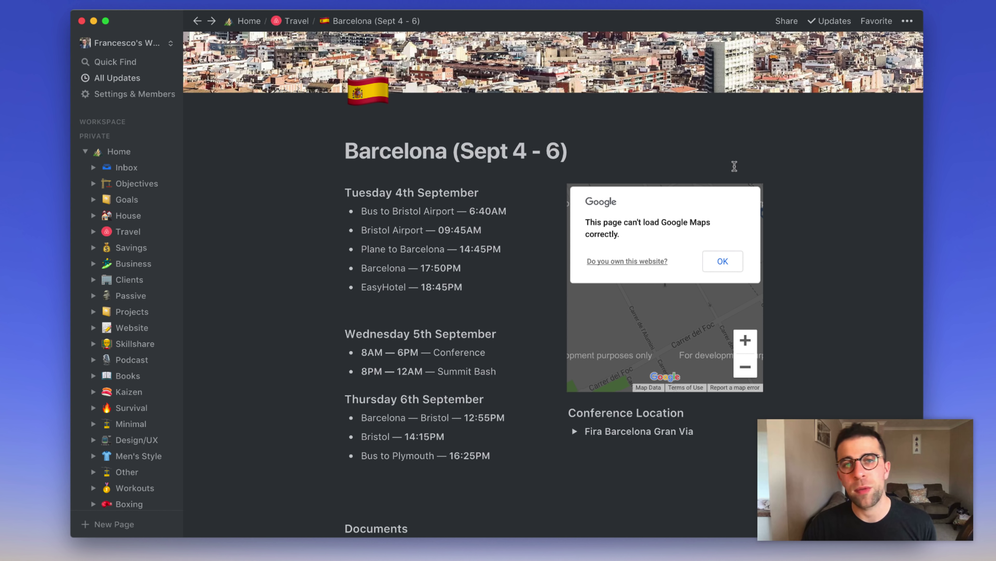
{"action": "mouse_move", "coordinate": [616, 216]}
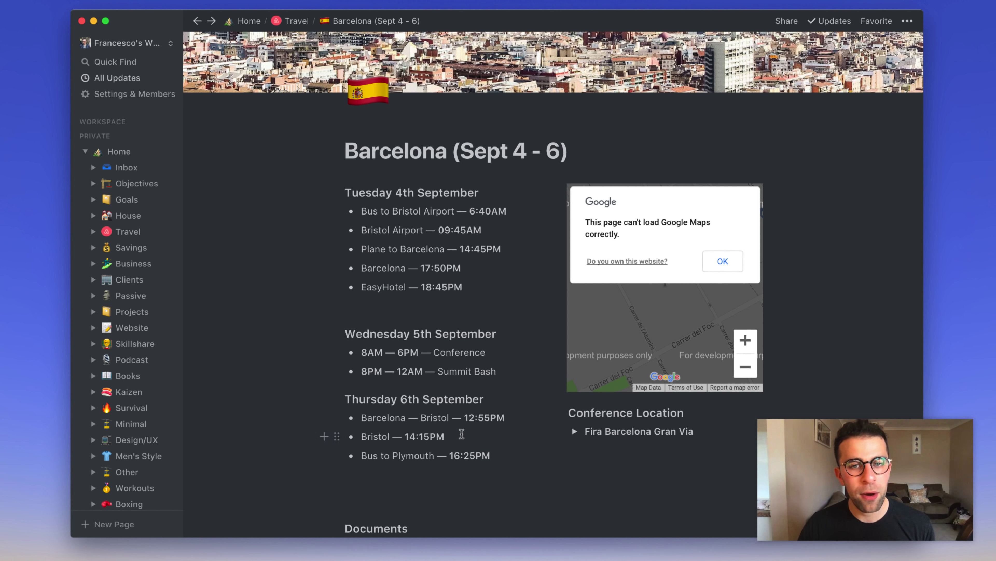
Dismiss the embedded map's error message and expand the Fira Barcelona Gran Via entry under Conference Location
{"action": "left_click", "coordinate": [710, 267]}
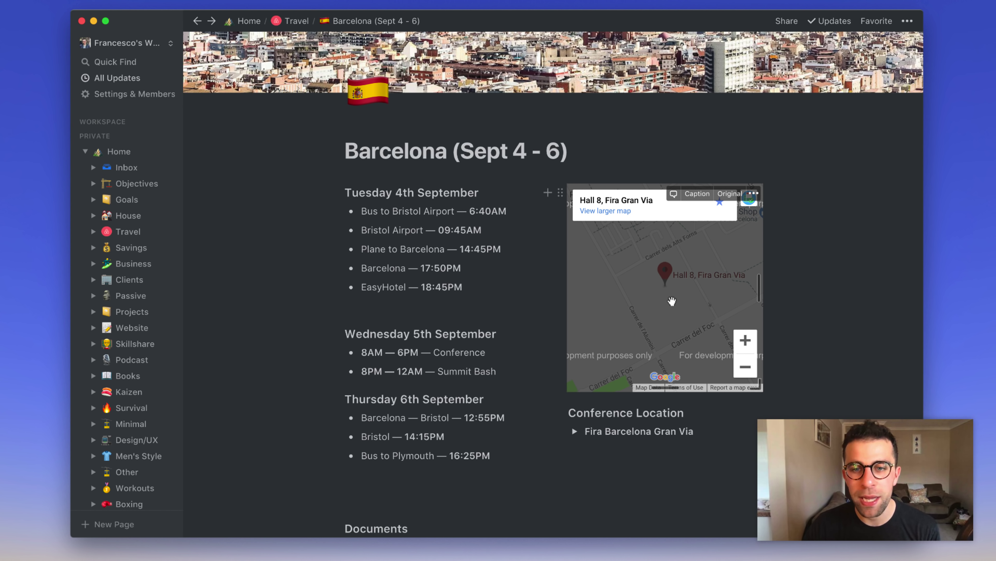
{"action": "mouse_move", "coordinate": [668, 286]}
{"action": "left_mouse_down"}
{"action": "mouse_move", "coordinate": [705, 272]}
{"action": "mouse_move", "coordinate": [650, 325]}
{"action": "mouse_move", "coordinate": [663, 301]}
{"action": "left_mouse_up"}
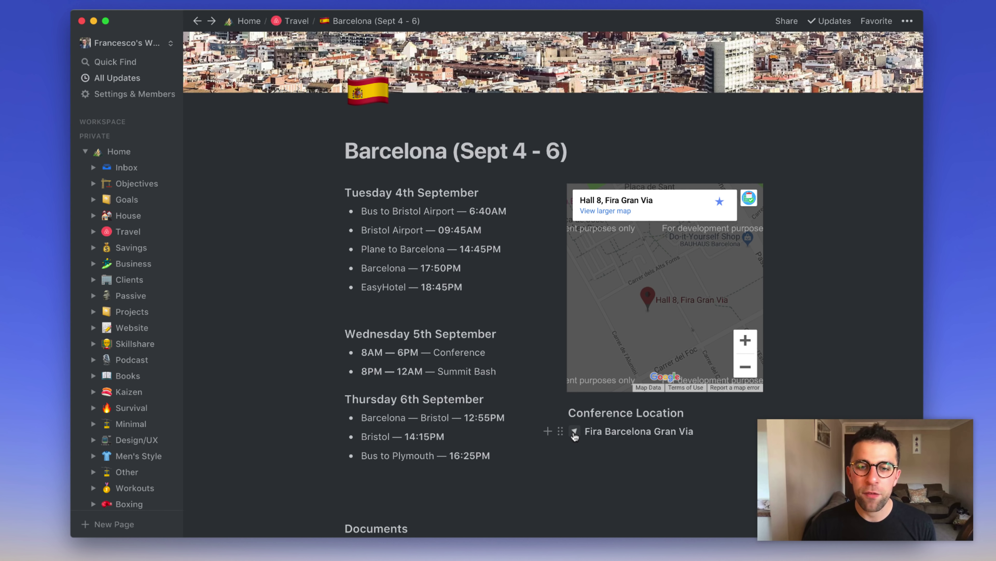
{"action": "left_click", "coordinate": [574, 432]}
{"action": "scroll", "coordinate": [687, 452], "scroll_direction": "down", "scroll_amount": 2}
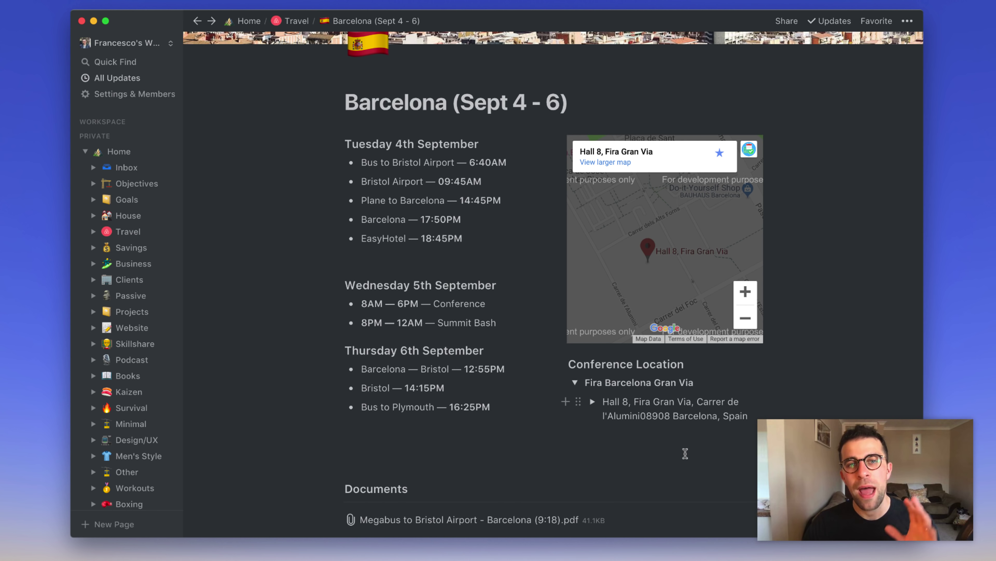
Review the attached travel documents and the packing checklist on the Barcelona trip page
{"action": "scroll", "coordinate": [685, 453], "scroll_direction": "down", "scroll_amount": 10}
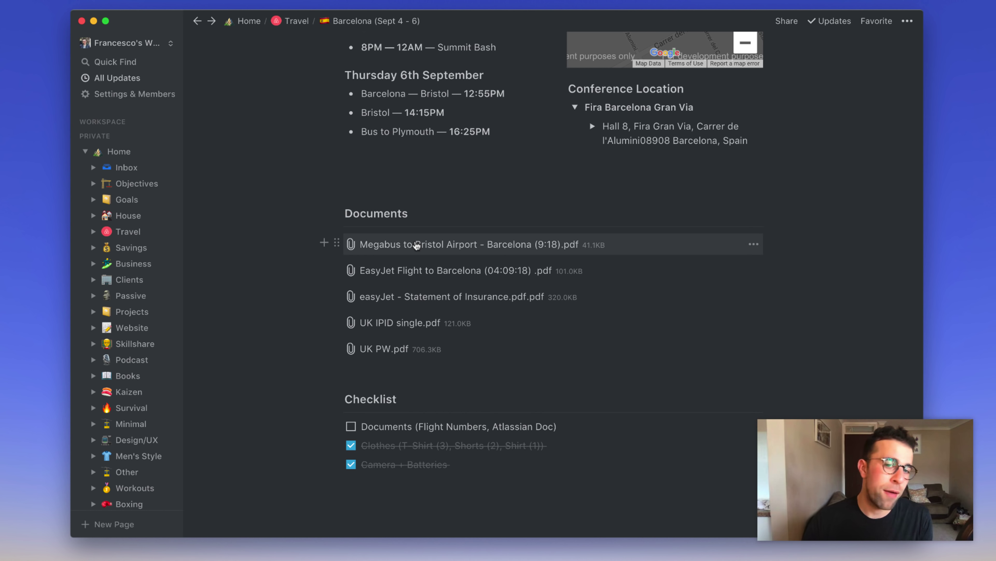
{"action": "scroll", "coordinate": [411, 424], "scroll_direction": "down", "scroll_amount": 4}
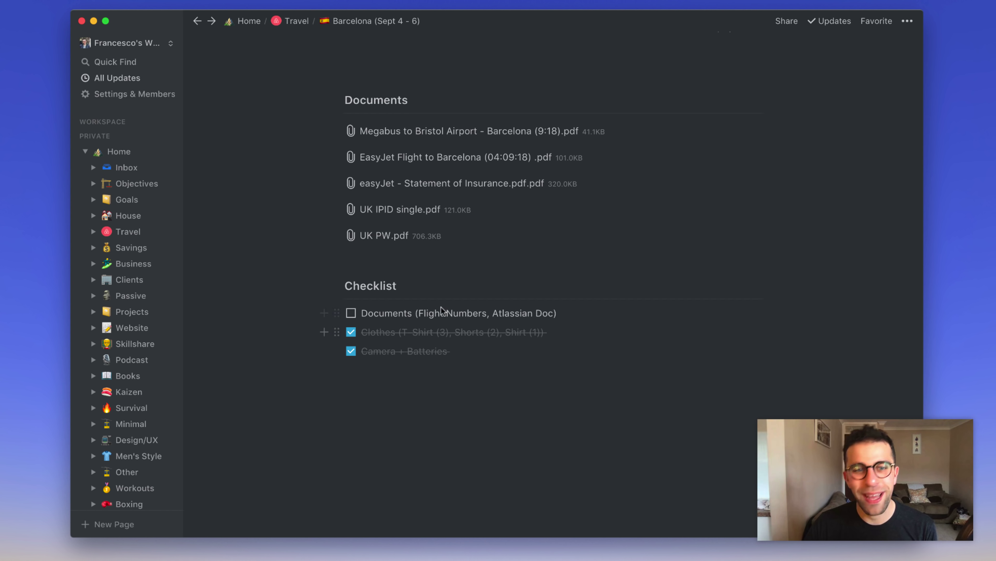
{"action": "scroll", "coordinate": [441, 240], "scroll_direction": "up", "scroll_amount": 2}
{"action": "scroll", "coordinate": [441, 240], "scroll_direction": "up", "scroll_amount": 20}
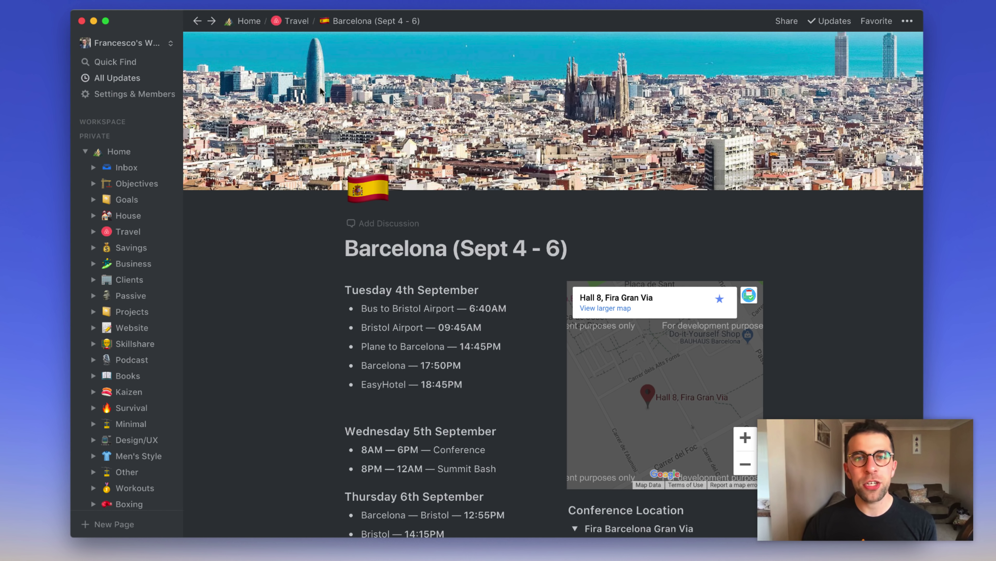
Open the Bath (October 26th - October 28th) trip page from Travel and review its full itinerary, hotel and restaurant details
{"action": "left_click", "coordinate": [292, 21]}
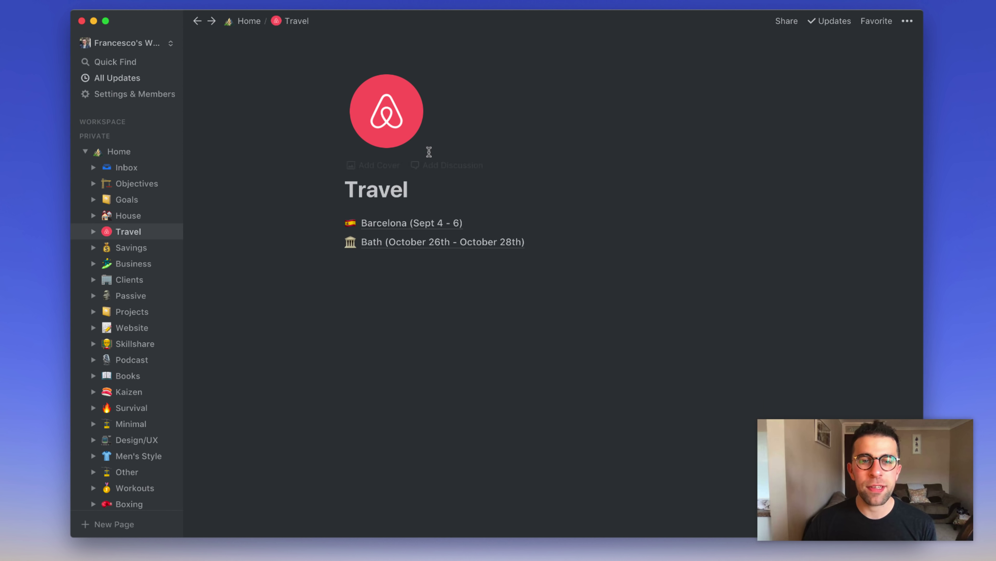
{"action": "left_click", "coordinate": [426, 242]}
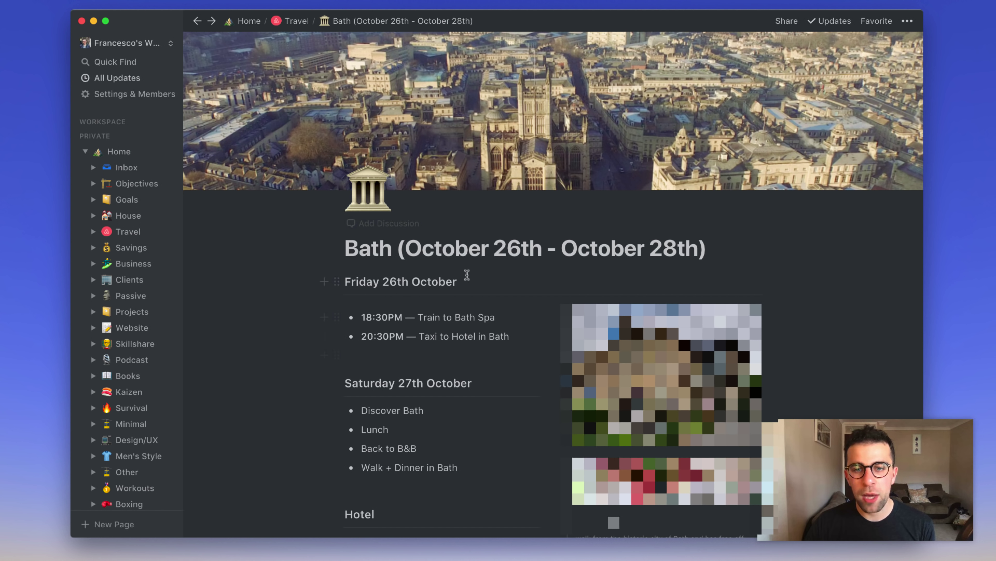
{"action": "scroll", "coordinate": [517, 355], "scroll_direction": "down", "scroll_amount": 5}
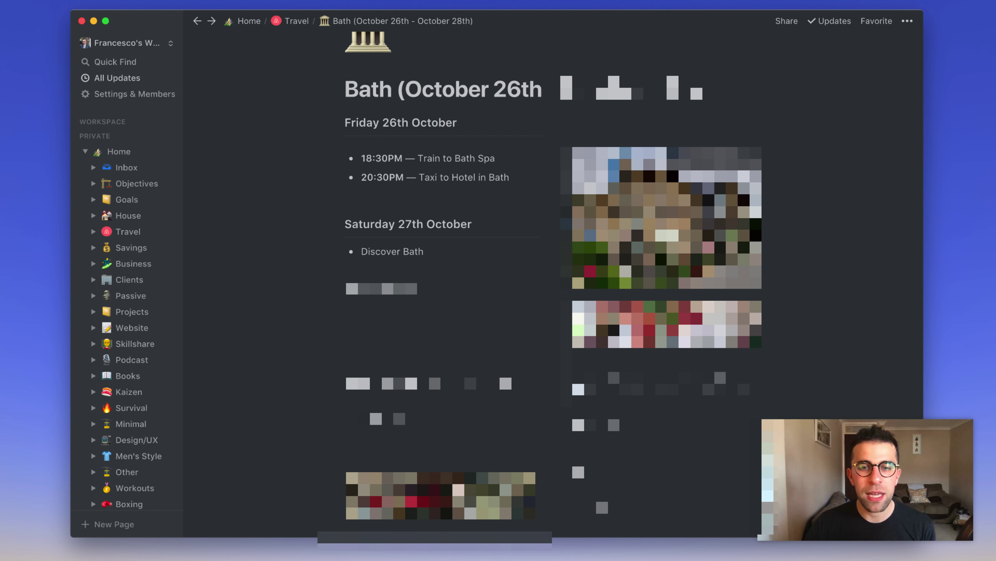
{"action": "scroll", "coordinate": [517, 356], "scroll_direction": "down", "scroll_amount": 3}
{"action": "scroll", "coordinate": [517, 355], "scroll_direction": "down", "scroll_amount": 1}
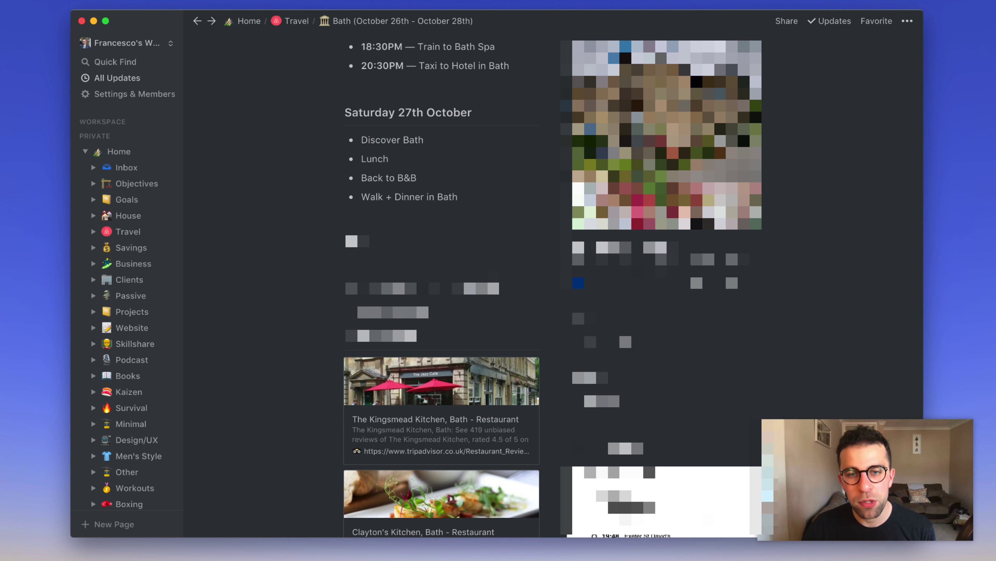
{"action": "scroll", "coordinate": [553, 275], "scroll_direction": "down", "scroll_amount": 4}
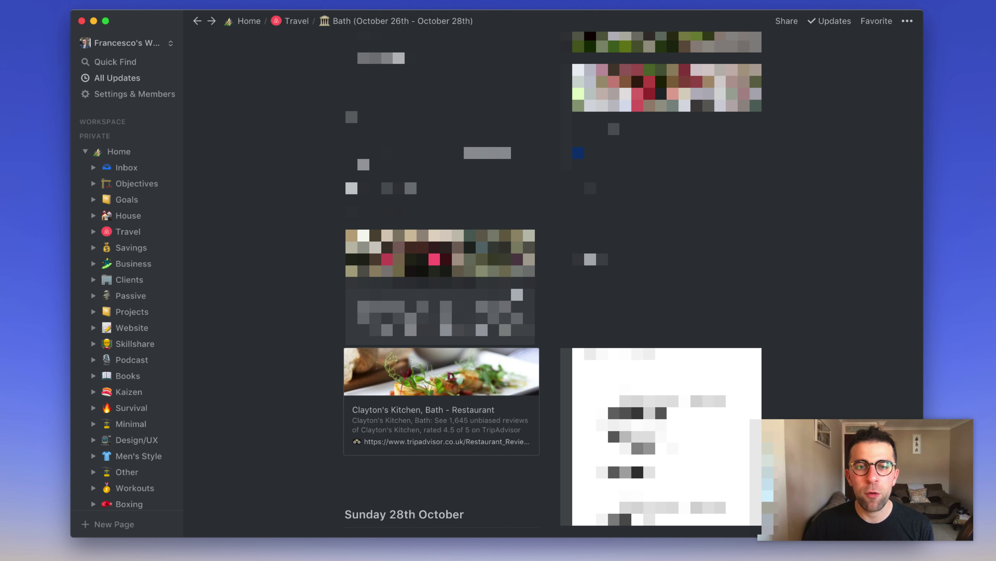
{"action": "scroll", "coordinate": [519, 421], "scroll_direction": "down", "scroll_amount": 1}
{"action": "scroll", "coordinate": [520, 421], "scroll_direction": "down", "scroll_amount": 5}
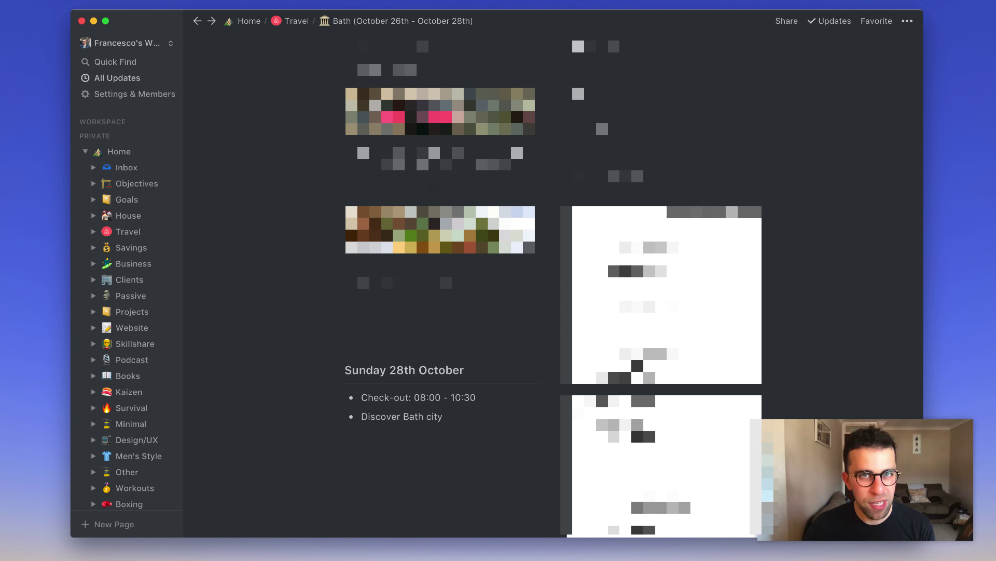
{"action": "scroll", "coordinate": [441, 383], "scroll_direction": "down", "scroll_amount": 3}
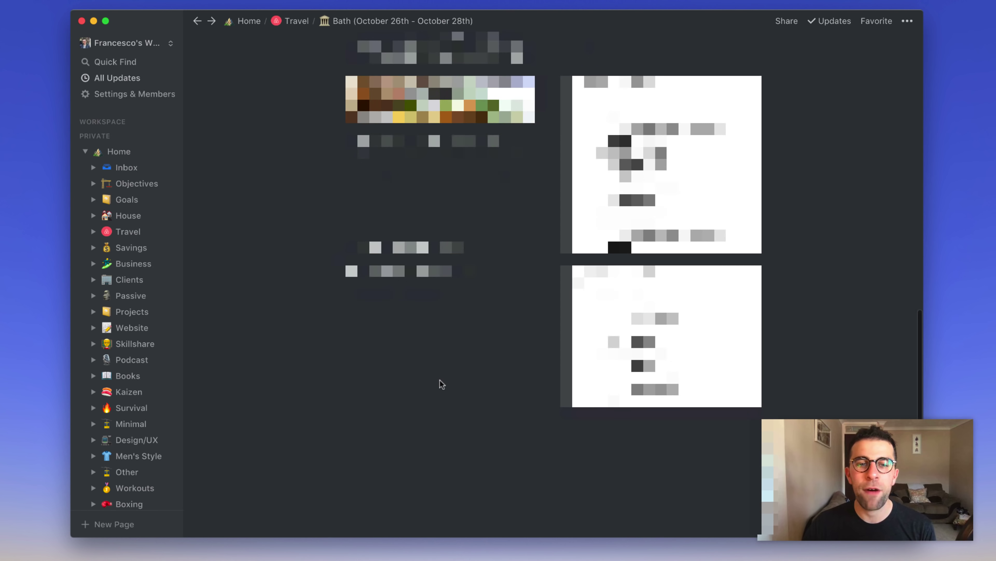
{"action": "scroll", "coordinate": [440, 380], "scroll_direction": "up", "scroll_amount": 10}
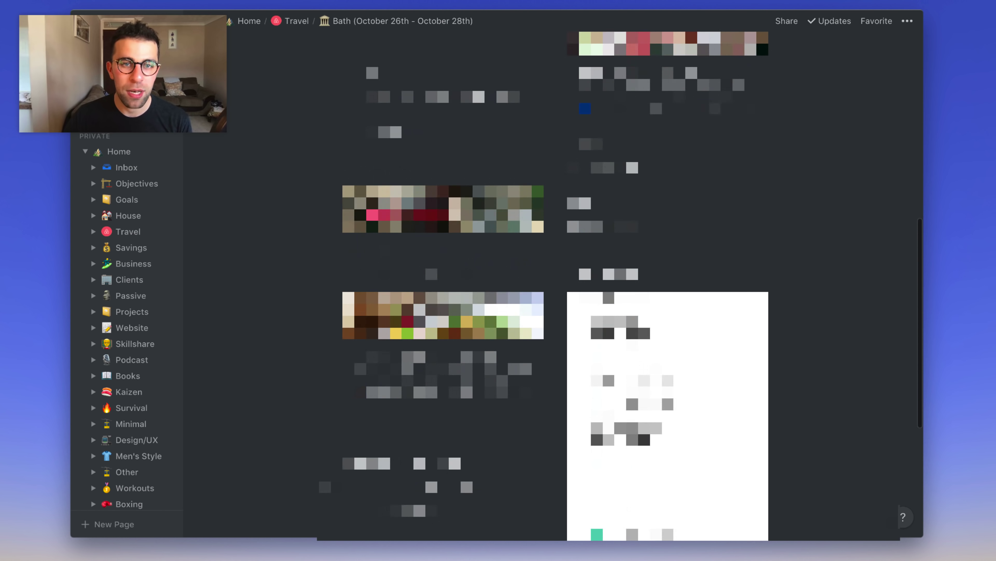
{"action": "scroll", "coordinate": [441, 381], "scroll_direction": "up", "scroll_amount": 6}
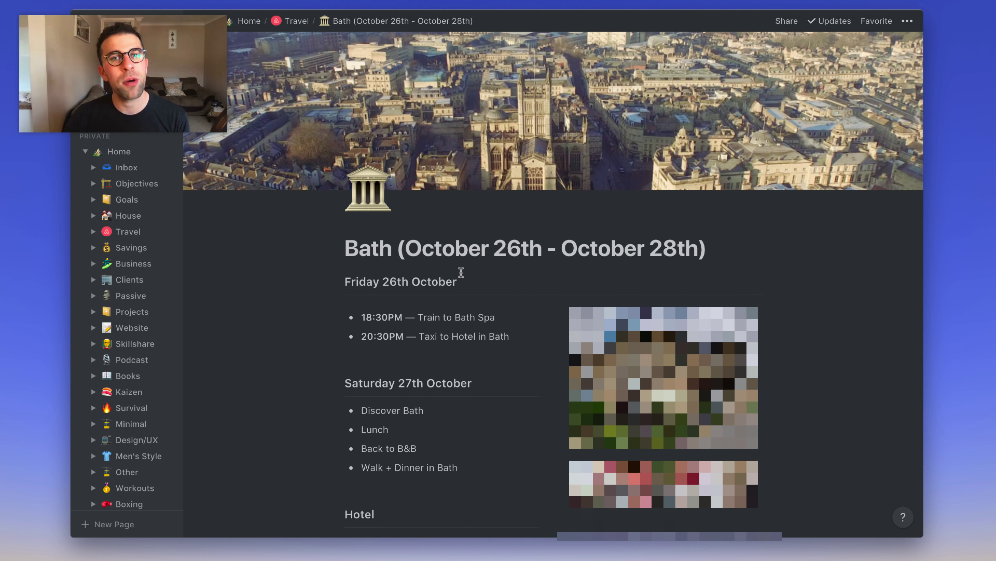
Return through the Travel page to Home and show its list of category pages
{"action": "left_click", "coordinate": [297, 21]}
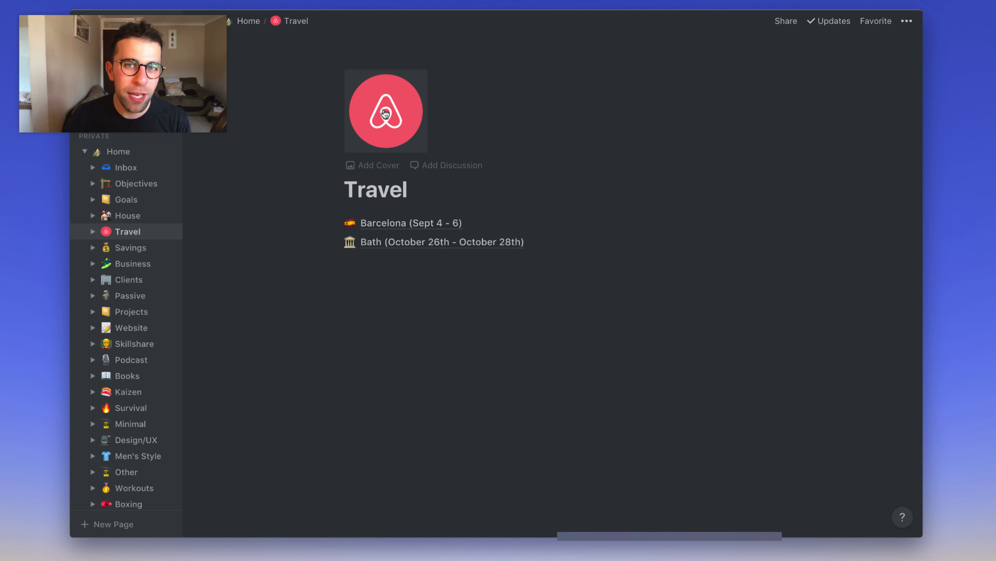
{"action": "left_click", "coordinate": [248, 24]}
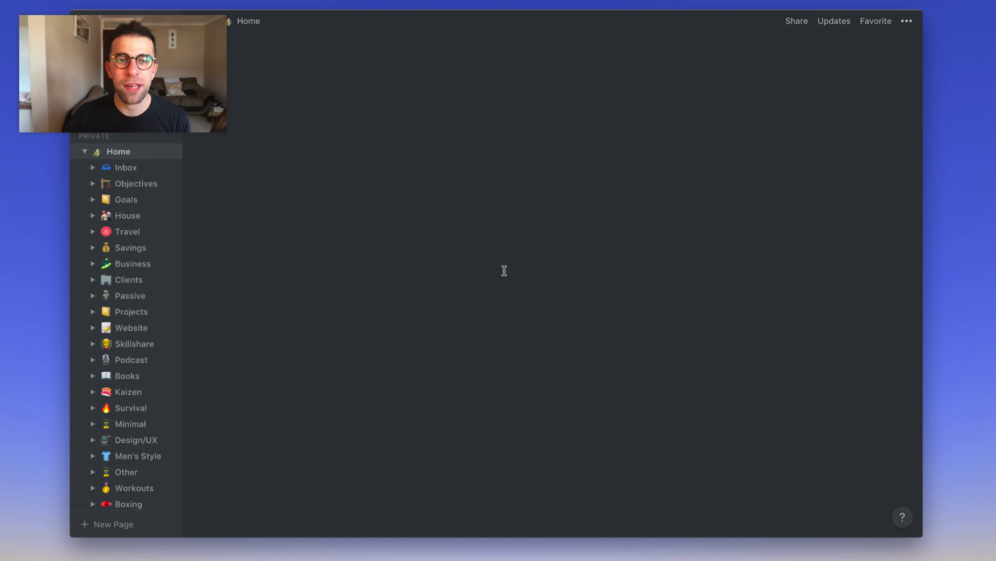
{"action": "scroll", "coordinate": [507, 377], "scroll_direction": "down", "scroll_amount": 3}
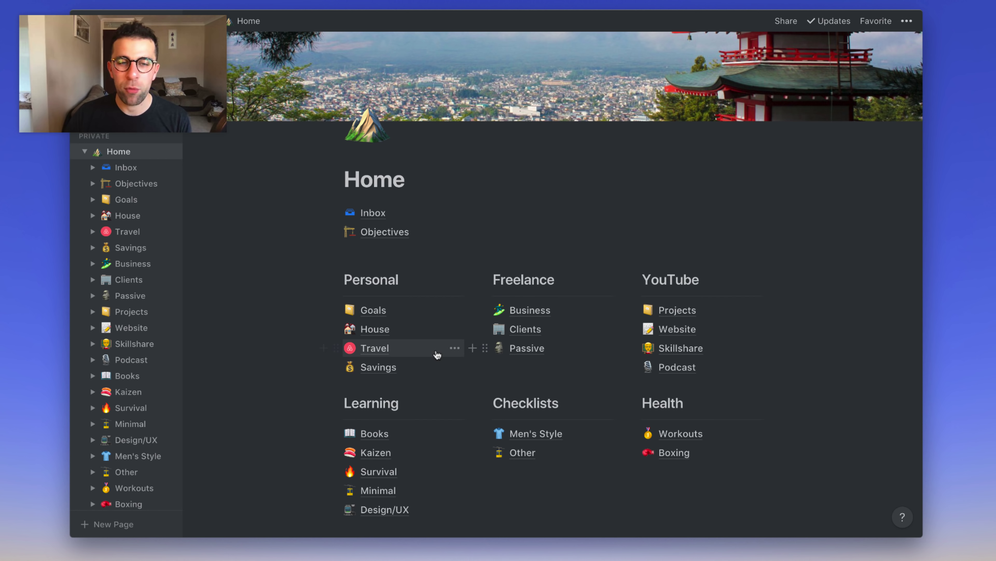